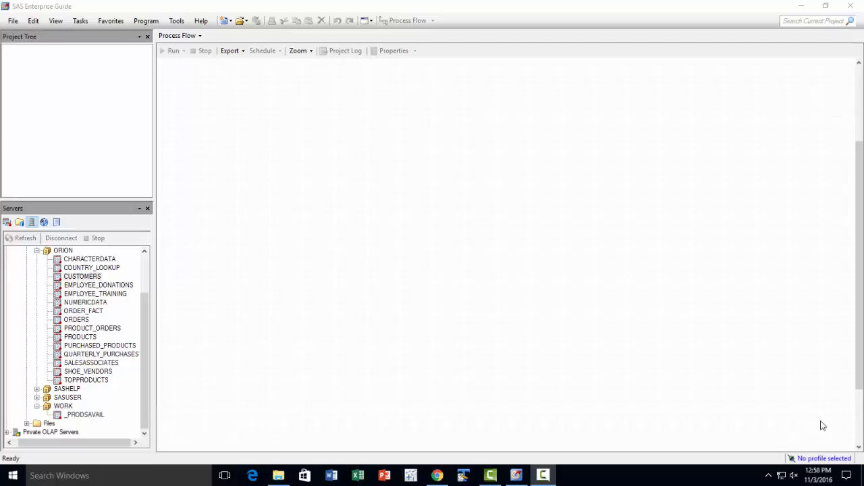
Add the ORDERS table from the ORION library to the process flow and close its data view
{"action": "right_click", "coordinate": [771, 403]}
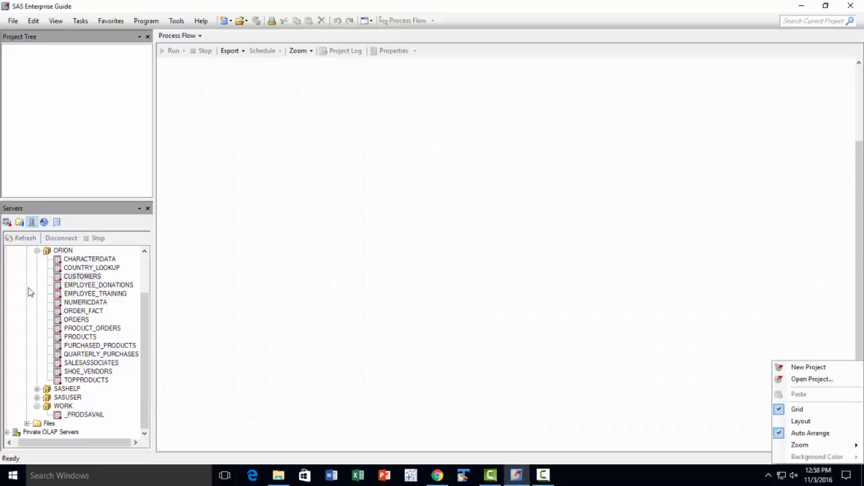
{"action": "left_click", "coordinate": [71, 321]}
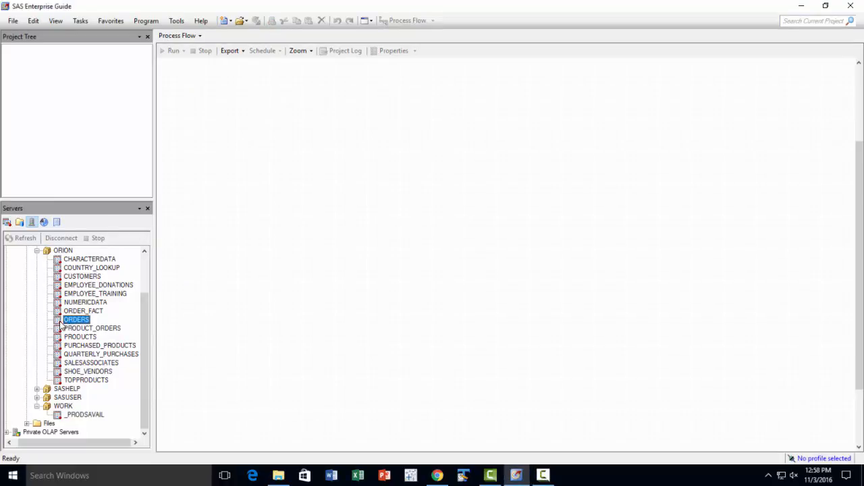
{"action": "left_click_drag", "start_coordinate": [61, 325], "coordinate": [304, 222]}
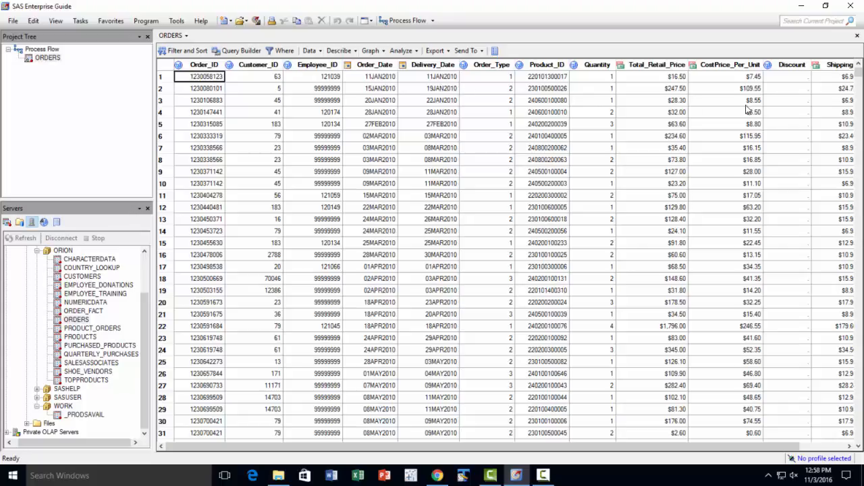
{"action": "left_click", "coordinate": [857, 37]}
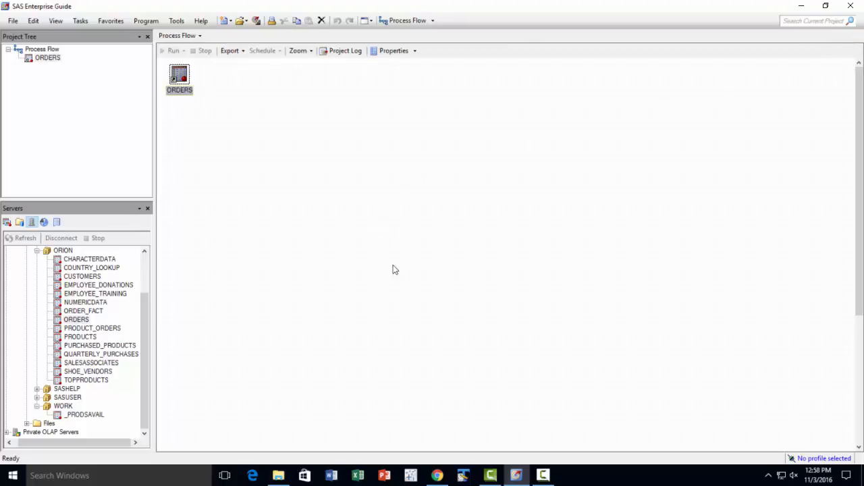
Open the Filter and Sort task for the ORDERS table and look through its filter, sort and results settings
{"action": "mouse_move", "coordinate": [181, 75]}
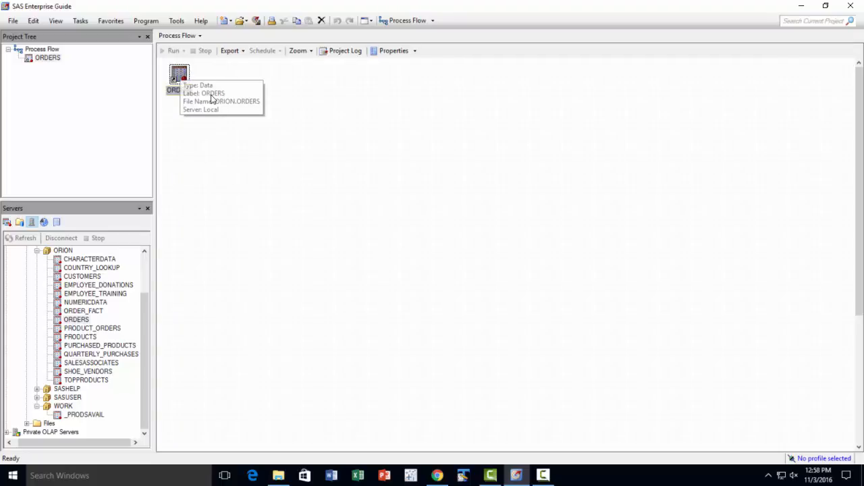
{"action": "left_click", "coordinate": [81, 22]}
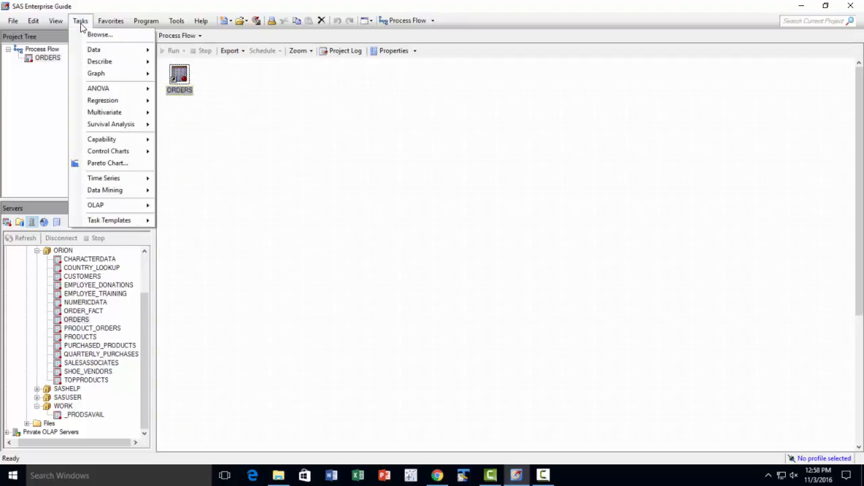
{"action": "mouse_move", "coordinate": [93, 49]}
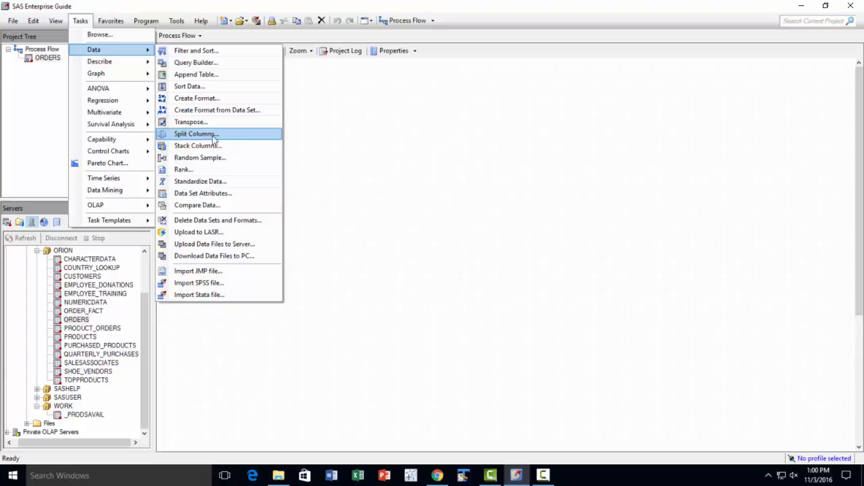
{"action": "left_click", "coordinate": [194, 52]}
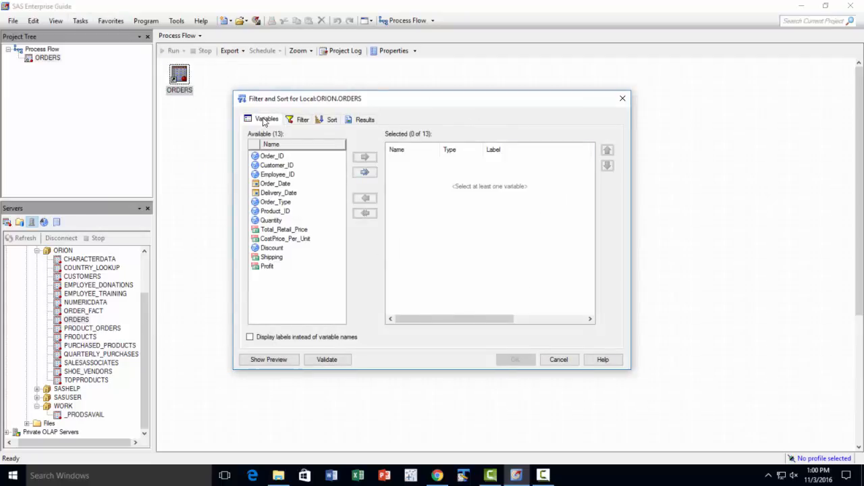
{"action": "left_click", "coordinate": [301, 121]}
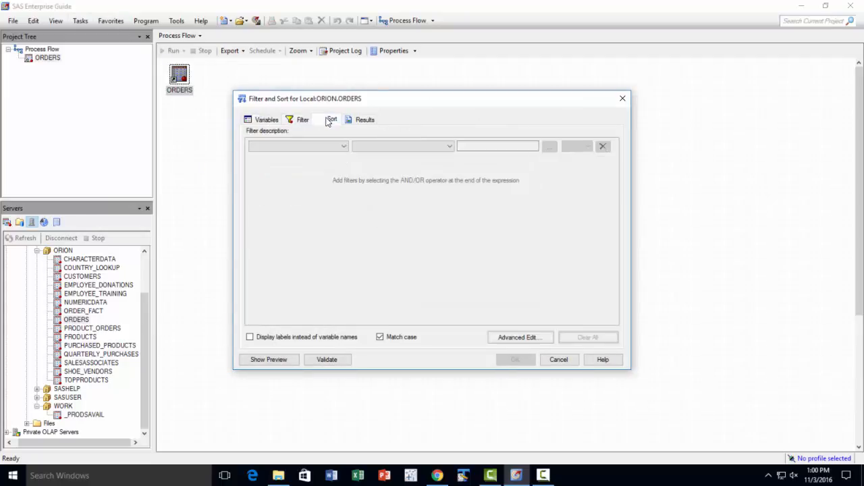
{"action": "left_click", "coordinate": [330, 119]}
{"action": "left_click", "coordinate": [365, 119]}
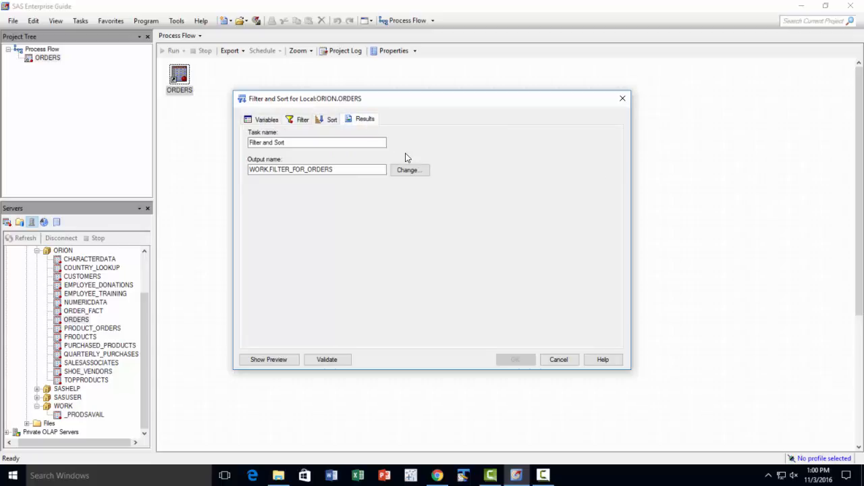
{"action": "left_click", "coordinate": [267, 120]}
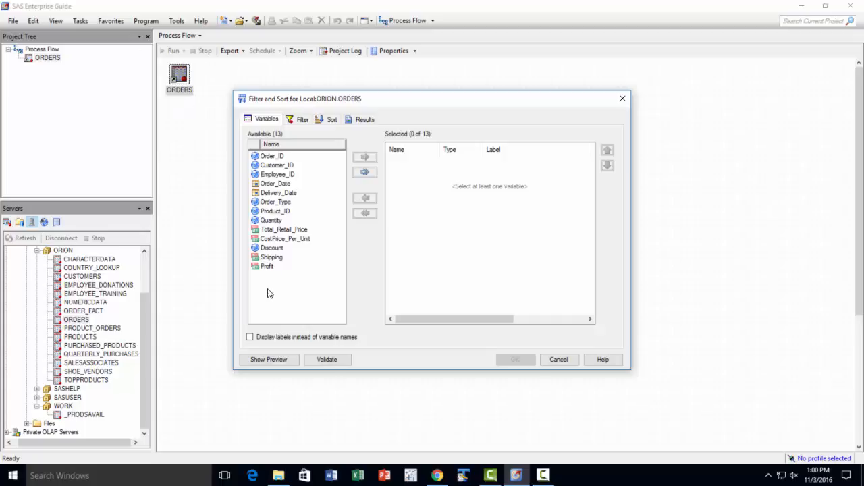
Include all variables of the ORDERS table in the output except Employee_ID
{"action": "left_click", "coordinate": [264, 157]}
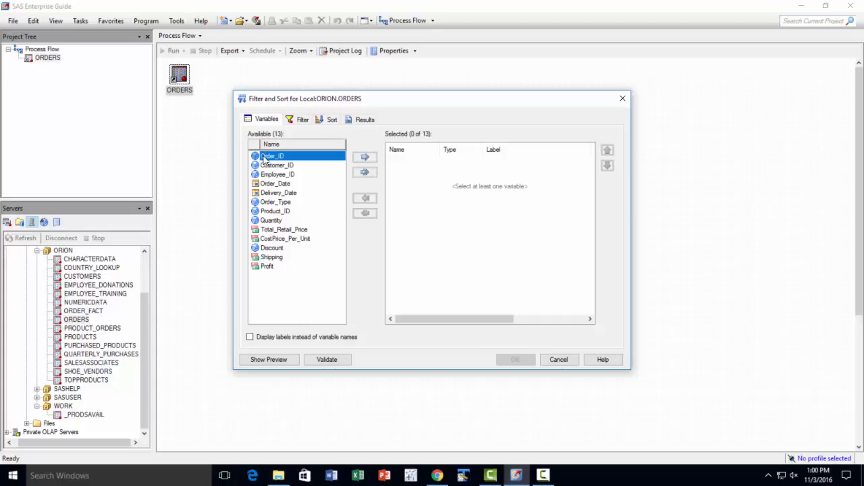
{"action": "left_click", "coordinate": [265, 267], "text": "shift"}
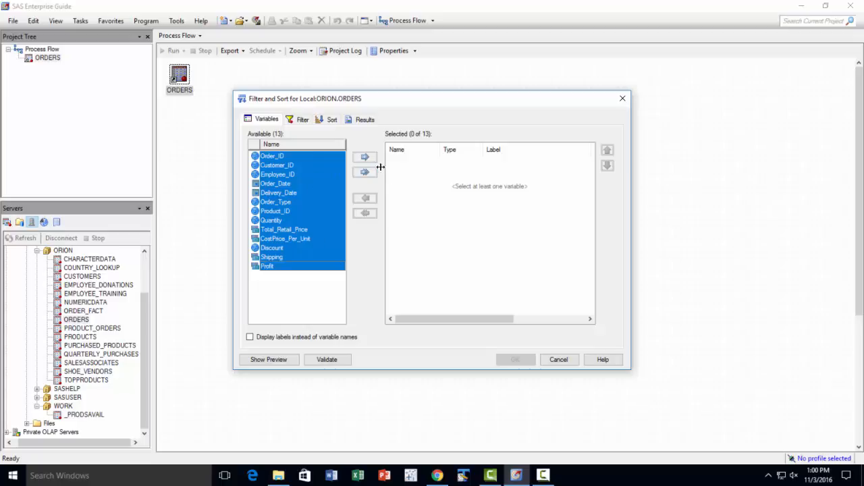
{"action": "left_click", "coordinate": [314, 156]}
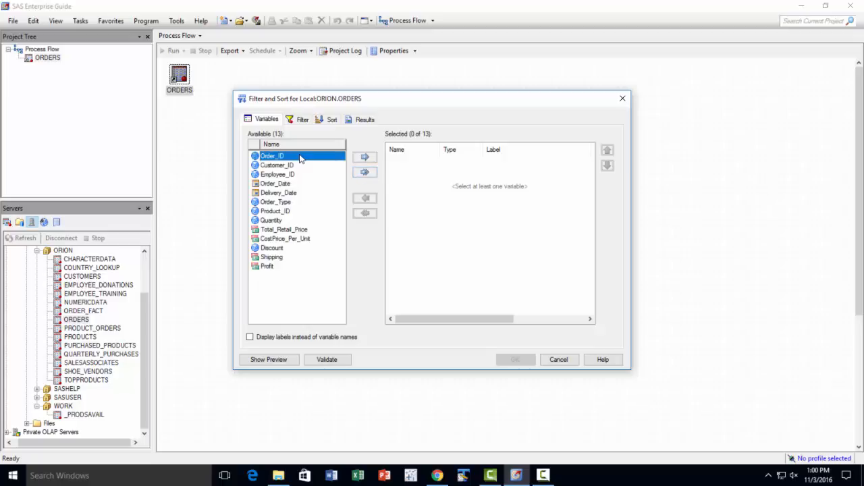
{"action": "left_click", "coordinate": [365, 174]}
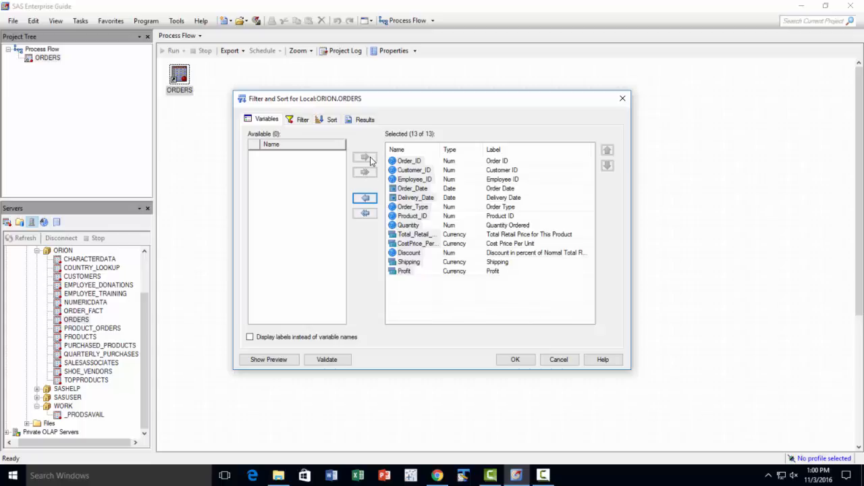
{"action": "left_click", "coordinate": [423, 180]}
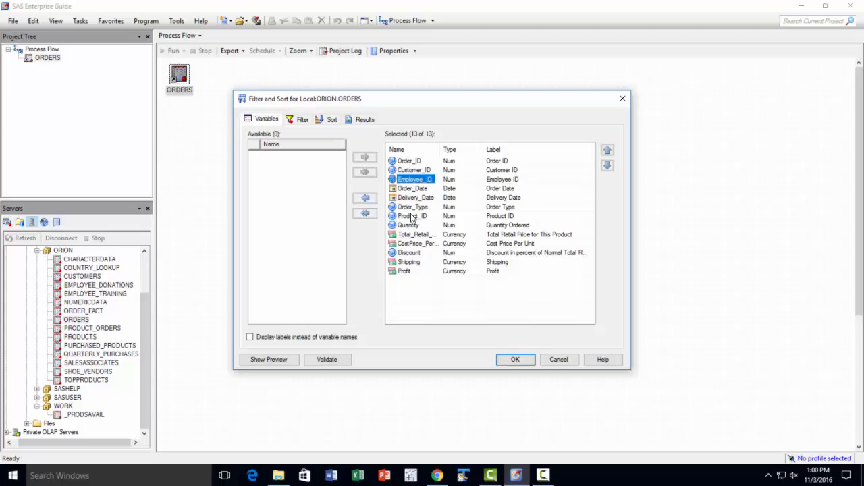
{"action": "left_click", "coordinate": [367, 198]}
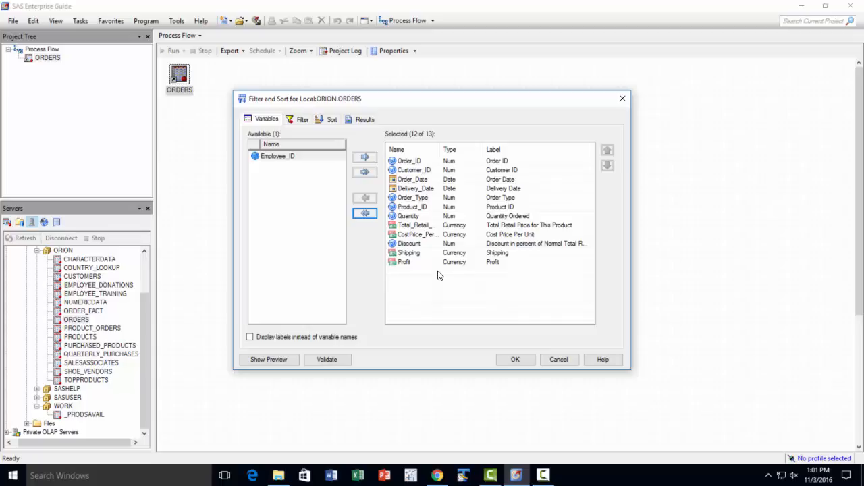
Define a filter condition that keeps rows where Order_Type is equal to 3
{"action": "left_click", "coordinate": [301, 122]}
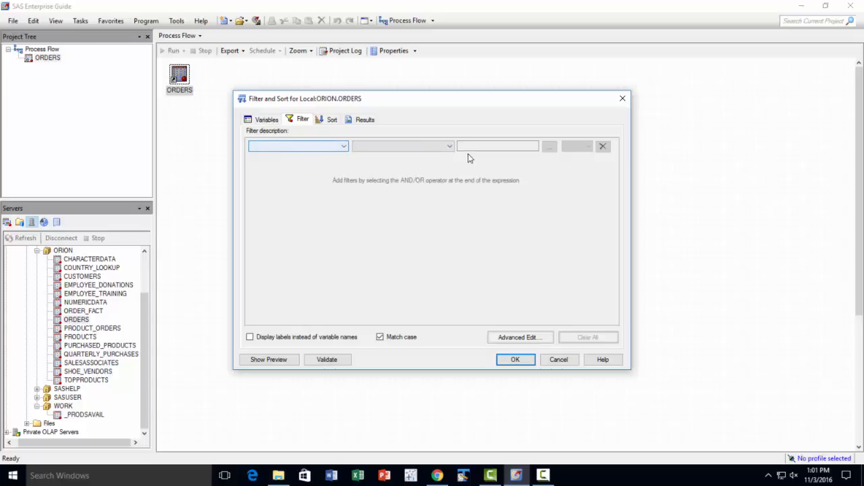
{"action": "left_click", "coordinate": [342, 146]}
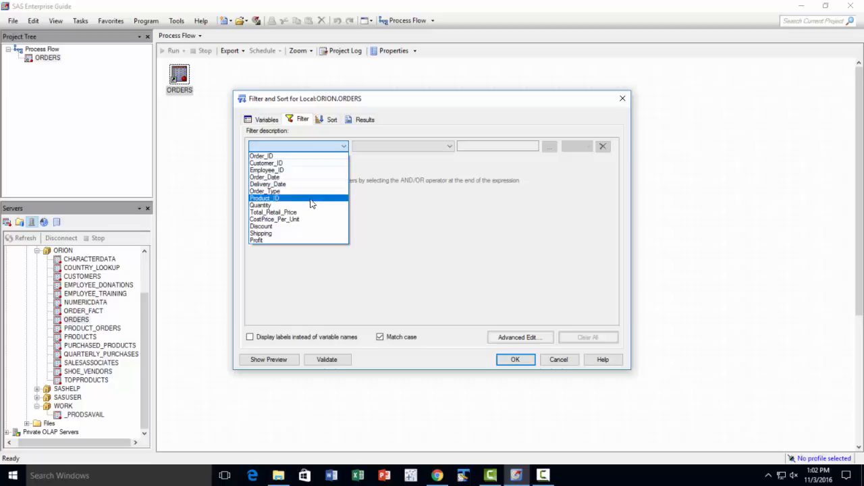
{"action": "left_click", "coordinate": [309, 192]}
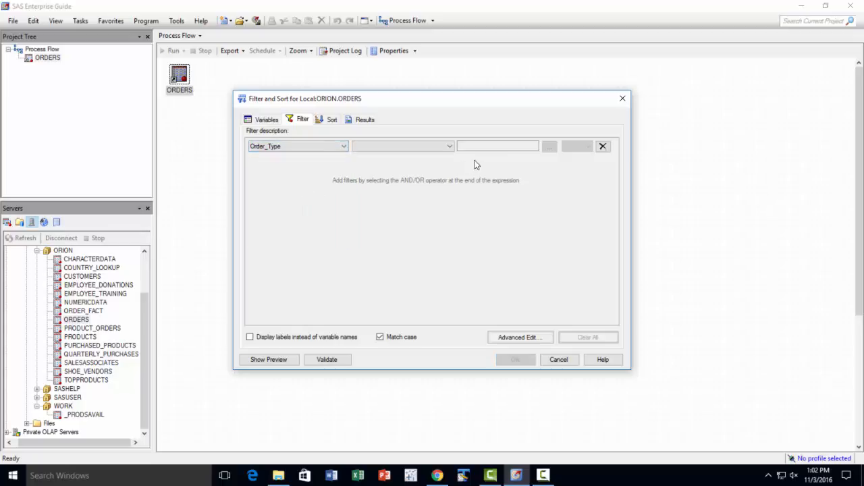
{"action": "left_click", "coordinate": [451, 145]}
{"action": "left_click", "coordinate": [443, 156]}
{"action": "left_click", "coordinate": [494, 147]}
{"action": "type", "text": "3"}
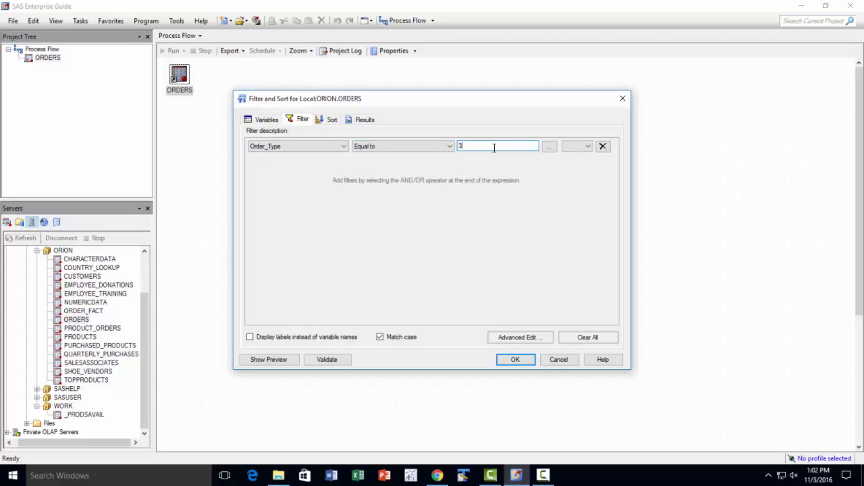
Add a second filter condition with AND, requiring Order_Date greater than or equal to '01JAN2013'd
{"action": "left_click", "coordinate": [583, 147]}
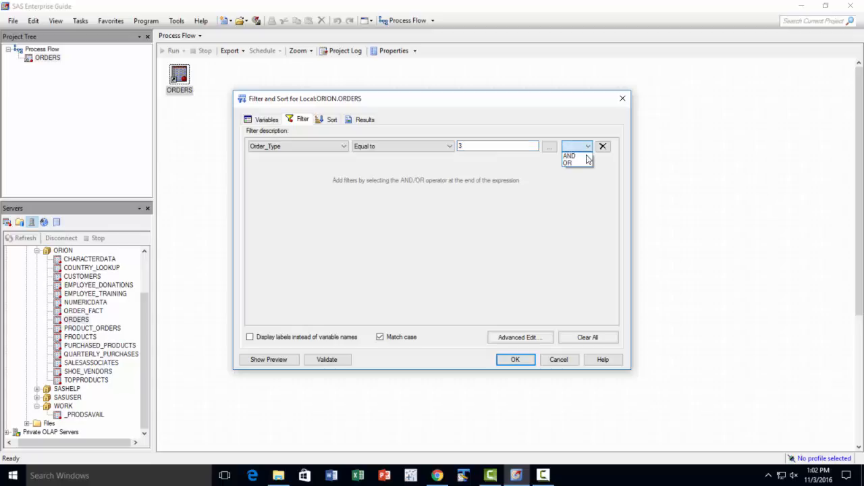
{"action": "left_click", "coordinate": [585, 156]}
{"action": "left_click", "coordinate": [344, 161]}
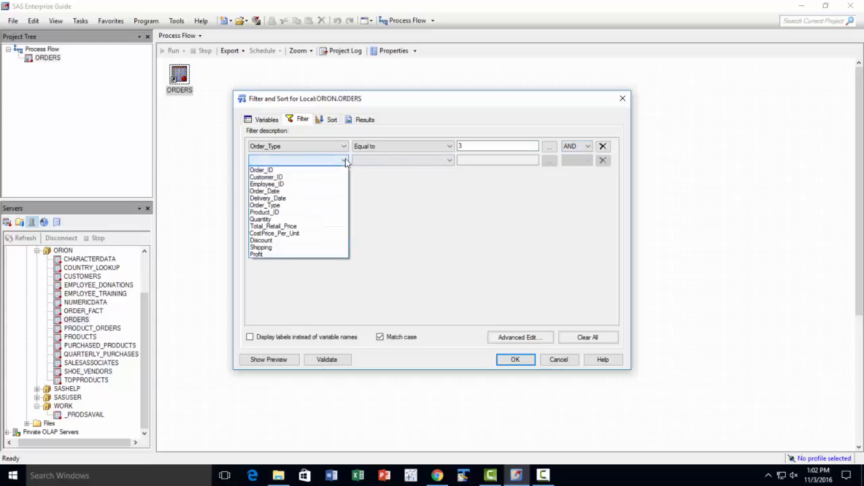
{"action": "left_click", "coordinate": [301, 192]}
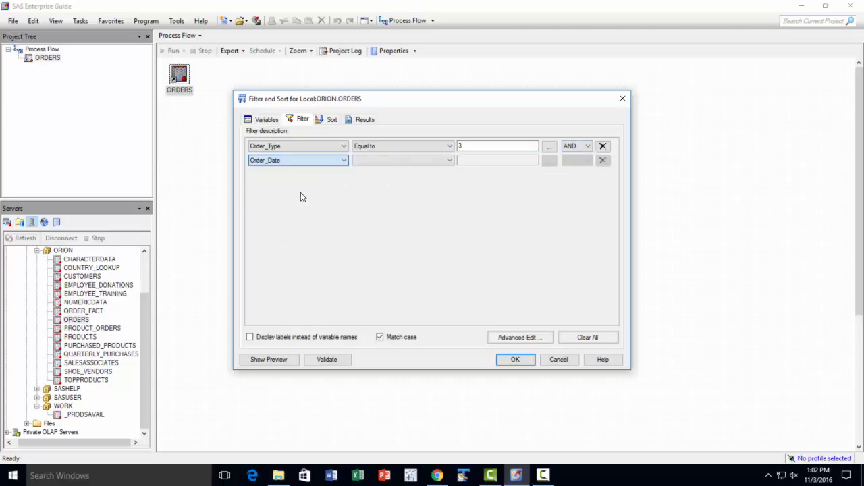
{"action": "left_click", "coordinate": [450, 163]}
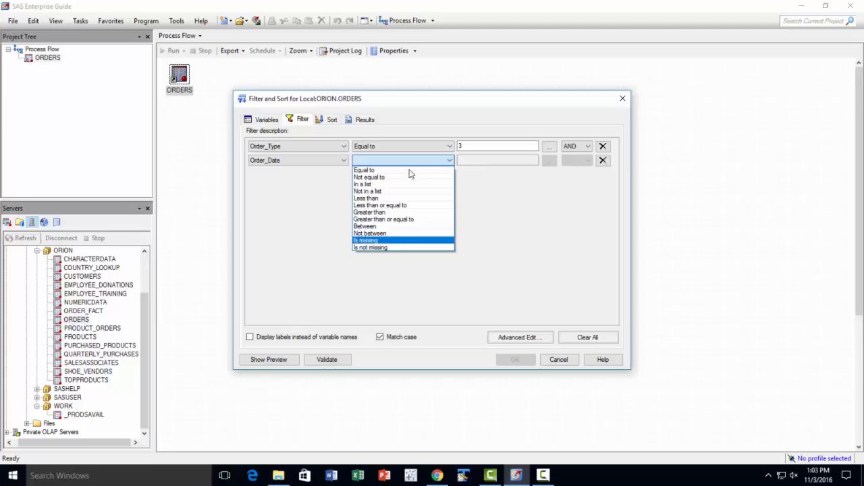
{"action": "left_click", "coordinate": [419, 220]}
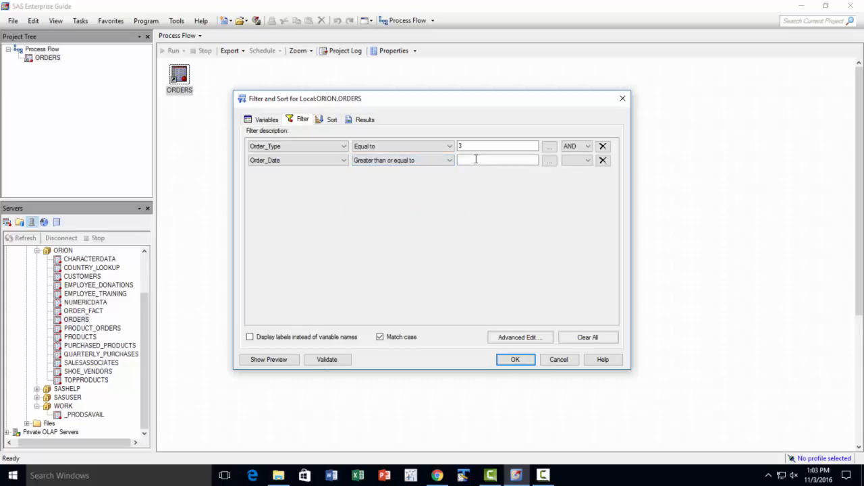
{"action": "left_click", "coordinate": [476, 160]}
{"action": "type", "text": "'01"}
{"action": "type", "text": "JAN"}
{"action": "type", "text": "2013'd"}
Sort the output by Order_Date in descending order
{"action": "left_click", "coordinate": [329, 119]}
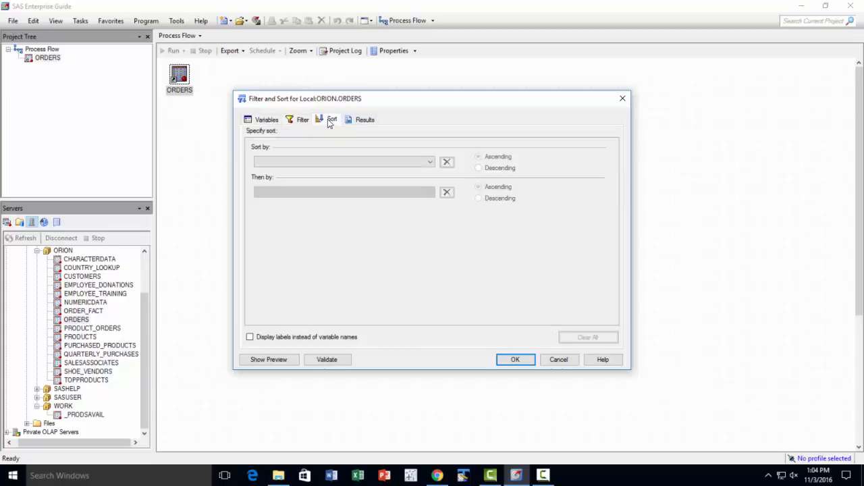
{"action": "left_click", "coordinate": [430, 164]}
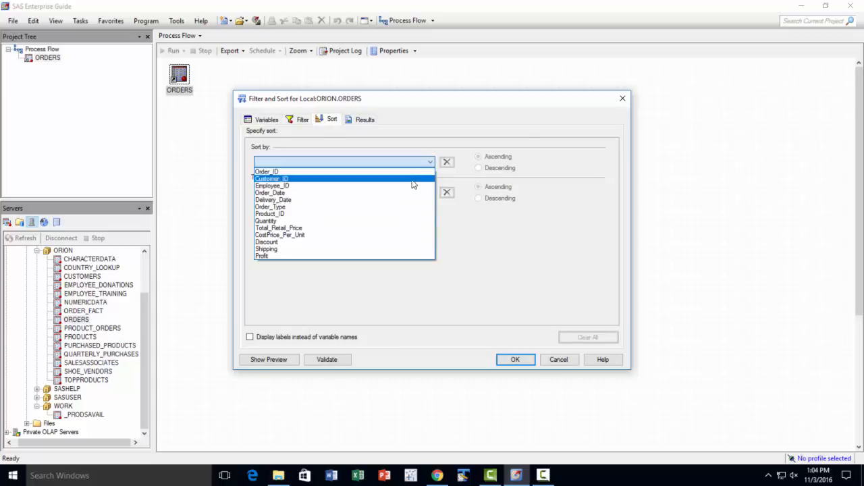
{"action": "left_click", "coordinate": [404, 193]}
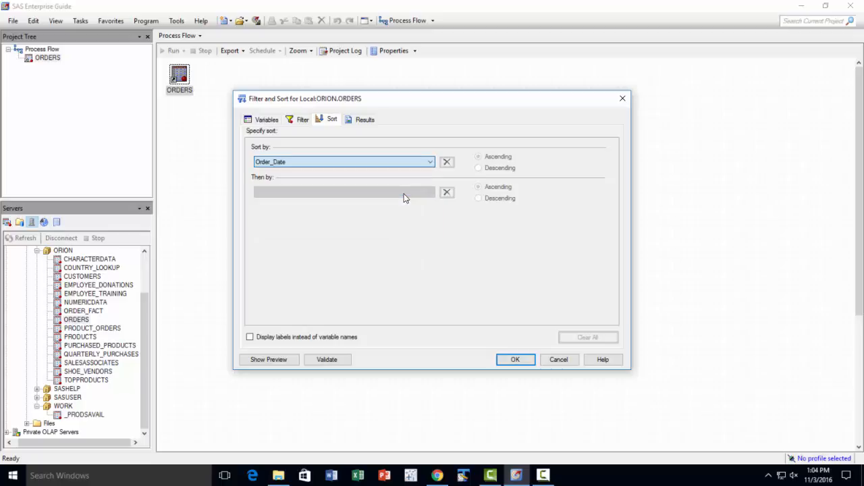
{"action": "left_click", "coordinate": [479, 169]}
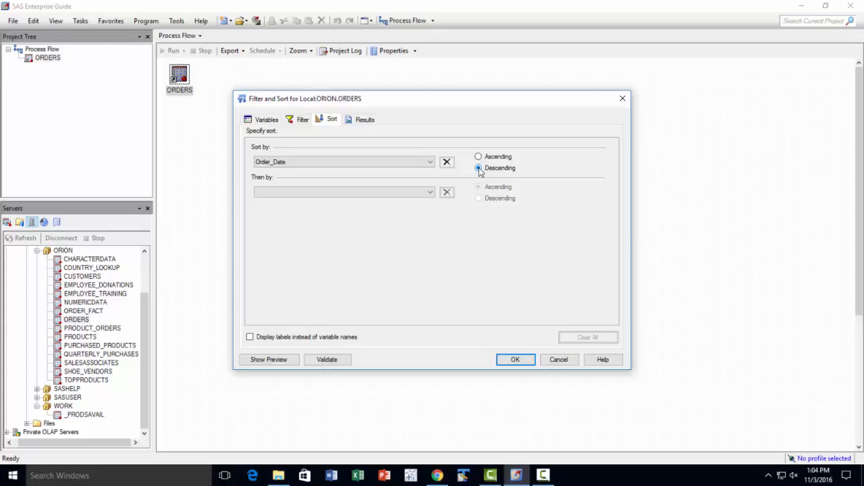
Rename the Filter and Sort task as "Internet Orders 2013+"
{"action": "left_click", "coordinate": [366, 120]}
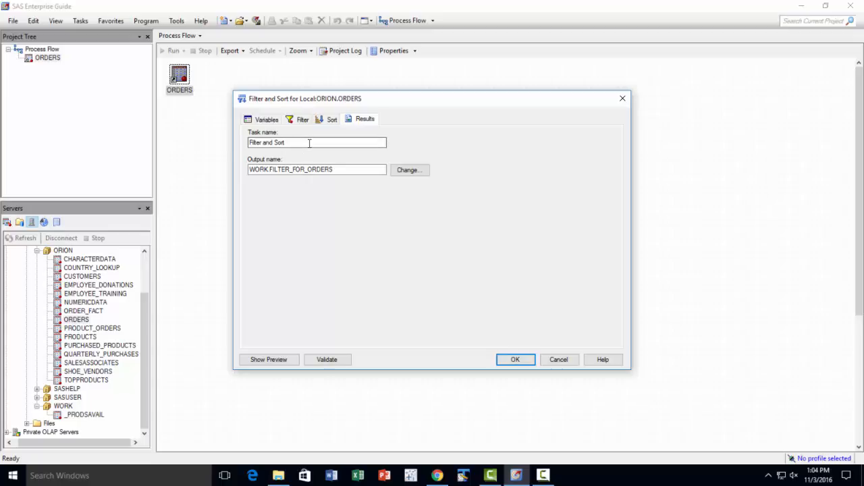
{"action": "left_click_drag", "start_coordinate": [309, 143], "coordinate": [133, 106]}
{"action": "type", "text": "Internet Orders 2013"}
Change the output table's name to InternetOrders2013, saved in the WORK library
{"action": "left_click", "coordinate": [409, 170]}
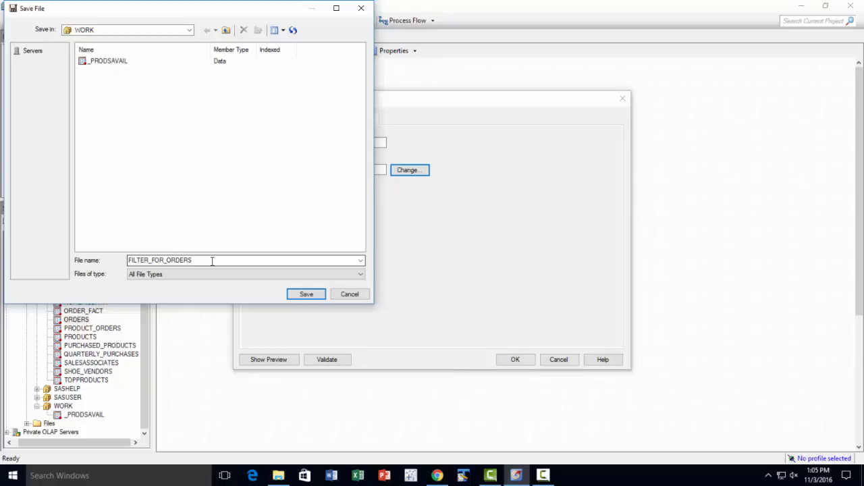
{"action": "left_click_drag", "start_coordinate": [205, 261], "coordinate": [6, 226]}
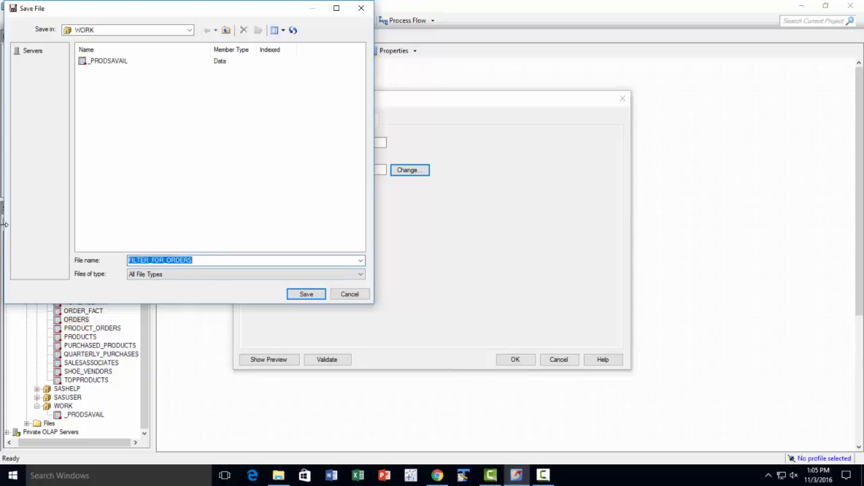
{"action": "key", "text": "BackSpace"}
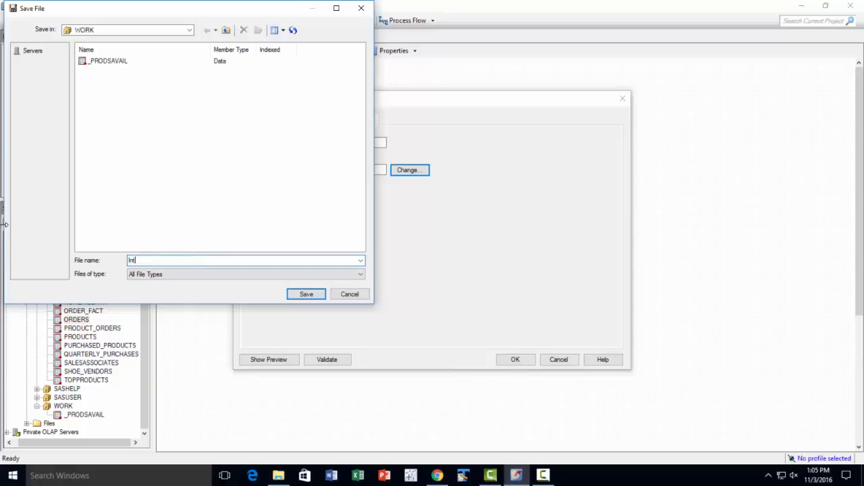
{"action": "type", "text": "InternetOrders2013"}
{"action": "left_click", "coordinate": [305, 295]}
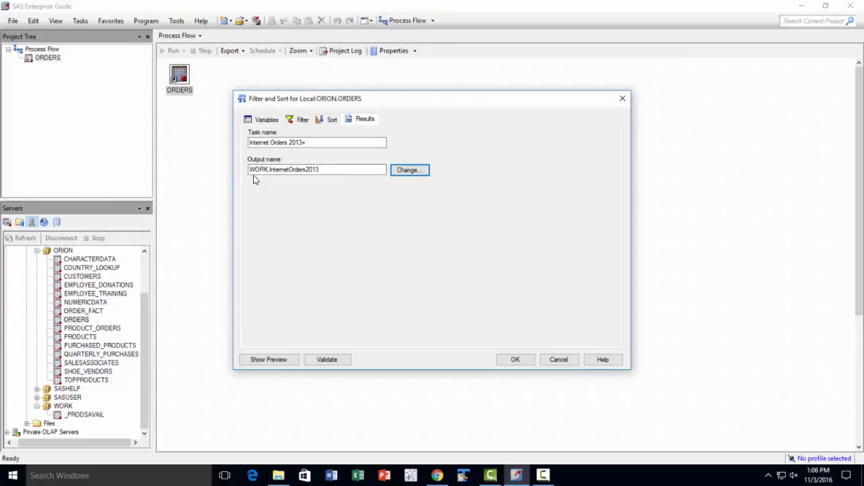
Run the Filter and Sort task and, back in the process flow, refresh the WORK library's table list
{"action": "left_click", "coordinate": [516, 360]}
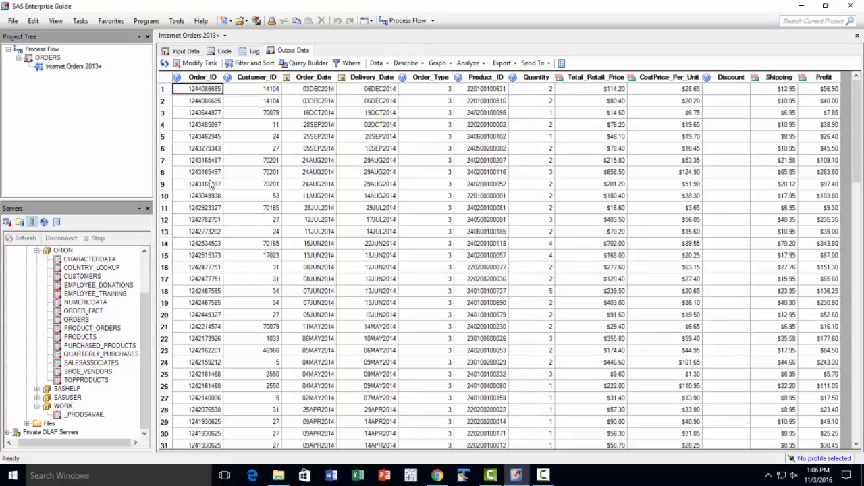
{"action": "left_click", "coordinate": [296, 52]}
{"action": "left_click", "coordinate": [856, 37]}
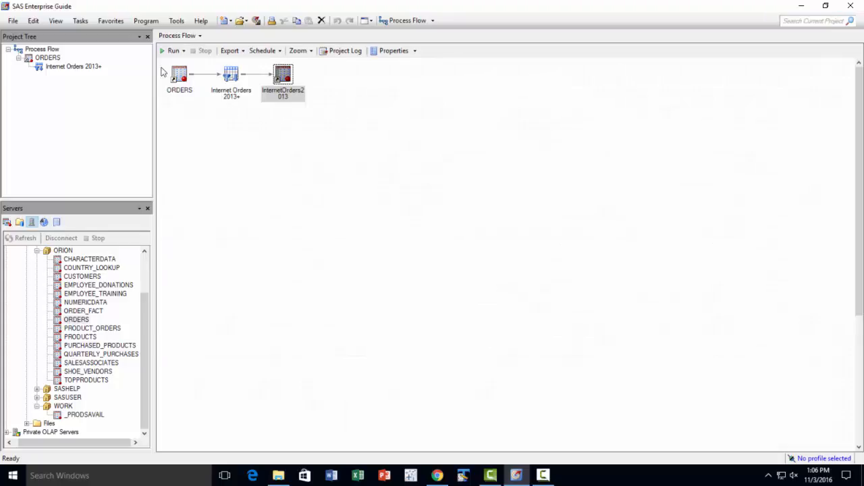
{"action": "left_click", "coordinate": [64, 406]}
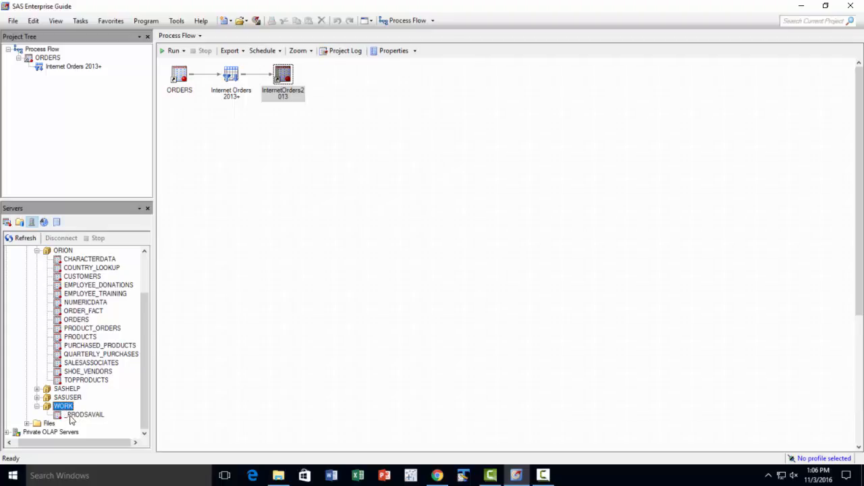
{"action": "left_click", "coordinate": [10, 243]}
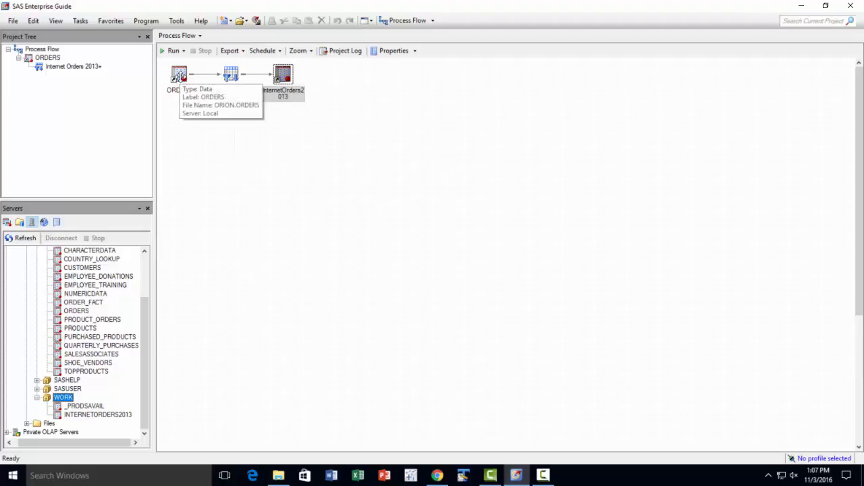
Open the ORDERS table from the process flow and start the Query Builder on it
{"action": "double_click", "coordinate": [179, 74]}
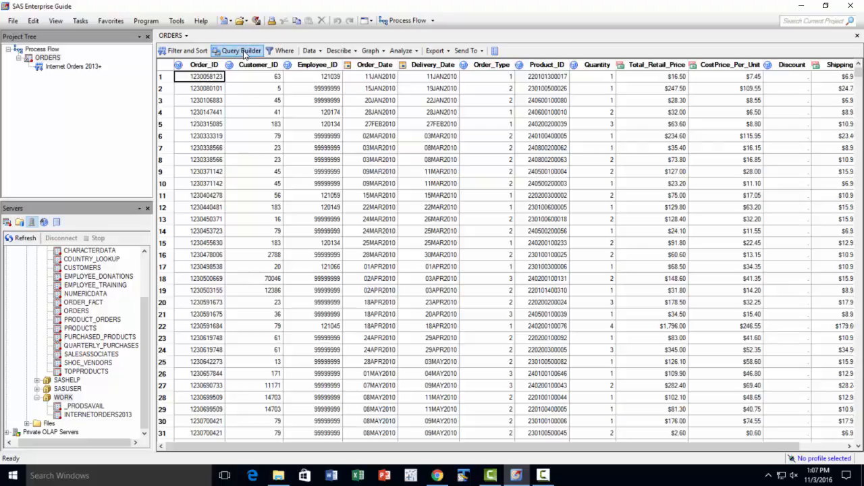
{"action": "left_click", "coordinate": [80, 21]}
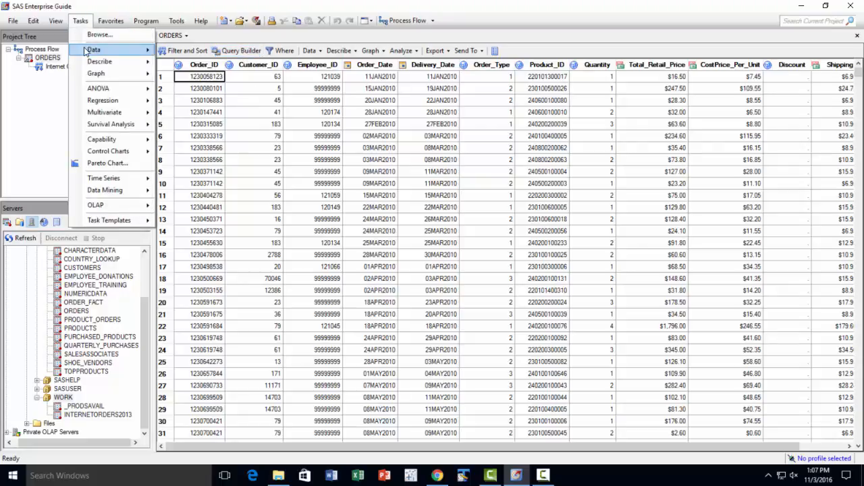
{"action": "mouse_move", "coordinate": [90, 50]}
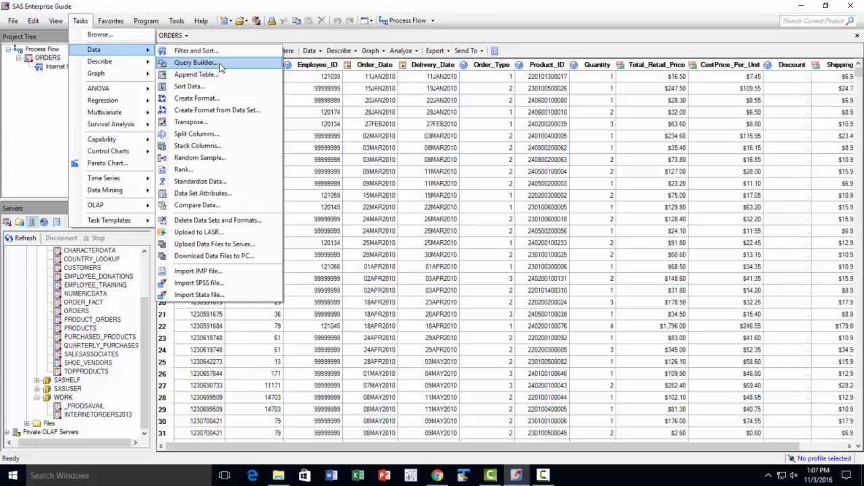
{"action": "left_click", "coordinate": [85, 22]}
{"action": "left_click", "coordinate": [88, 23]}
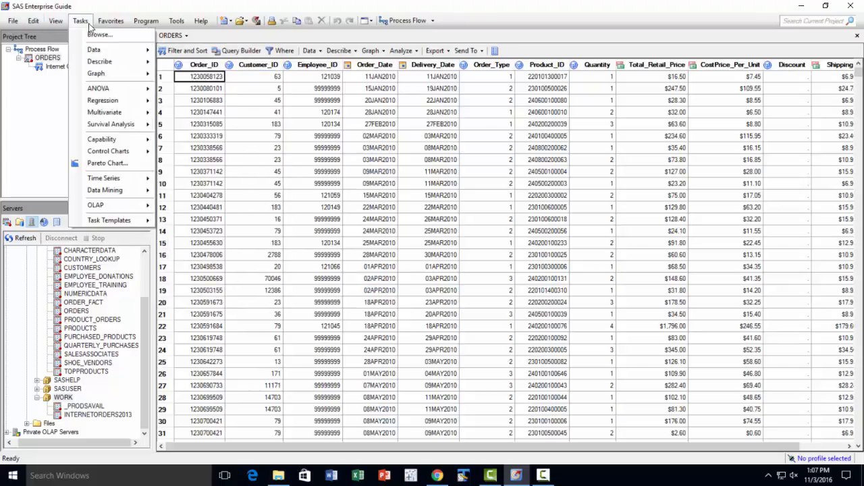
{"action": "left_click", "coordinate": [232, 54]}
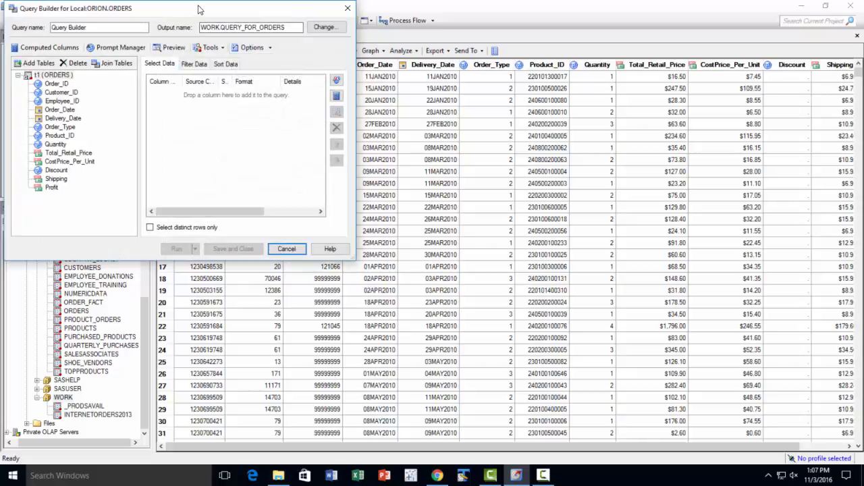
{"action": "left_click_drag", "start_coordinate": [200, 10], "coordinate": [452, 59]}
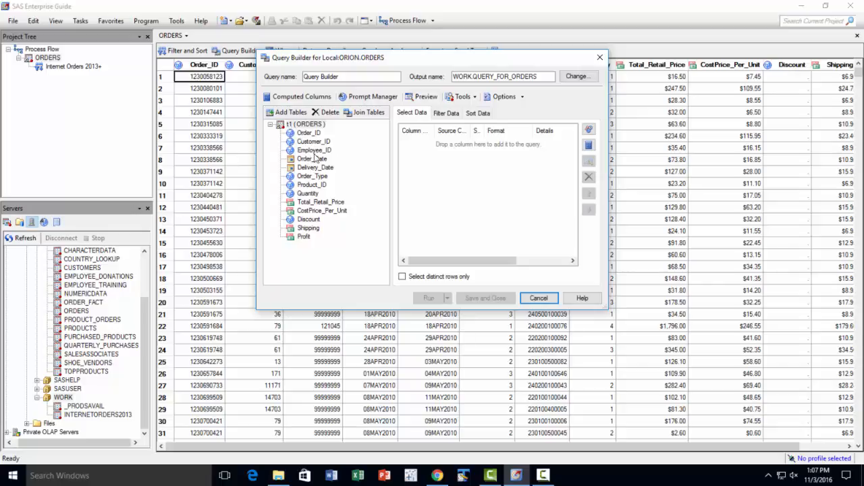
Add all ORDERS columns from Order_ID through Profit to the query's selected data and widen the column-name display
{"action": "left_click", "coordinate": [308, 133]}
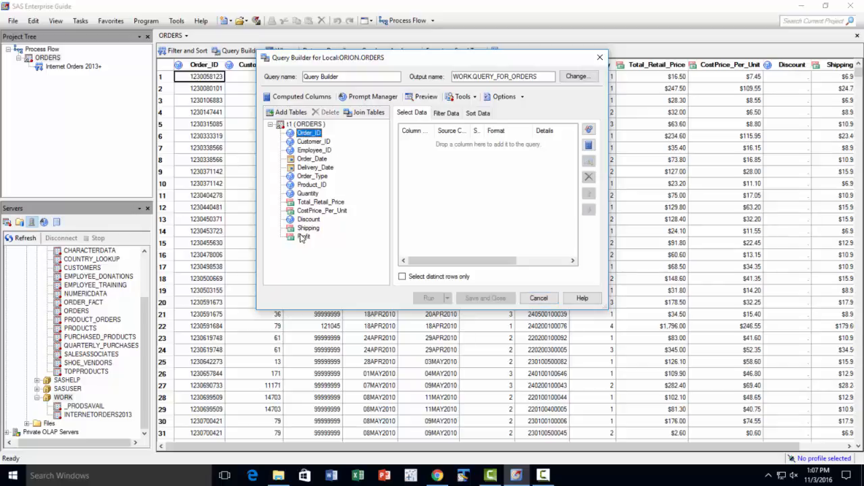
{"action": "left_click", "coordinate": [302, 236], "text": "shift"}
{"action": "left_click_drag", "start_coordinate": [308, 177], "coordinate": [474, 195]}
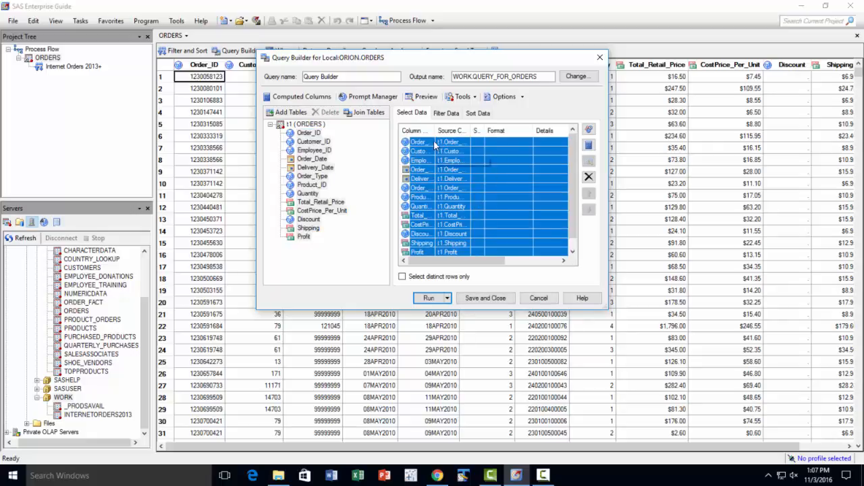
{"action": "left_click_drag", "start_coordinate": [435, 131], "coordinate": [469, 130]}
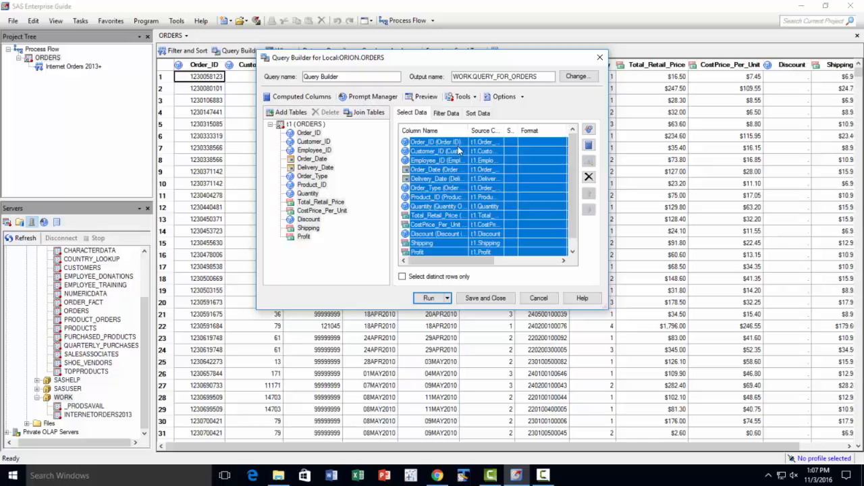
Move Employee_ID below Order_Date in the selected columns and remove it from the query
{"action": "left_click", "coordinate": [425, 162]}
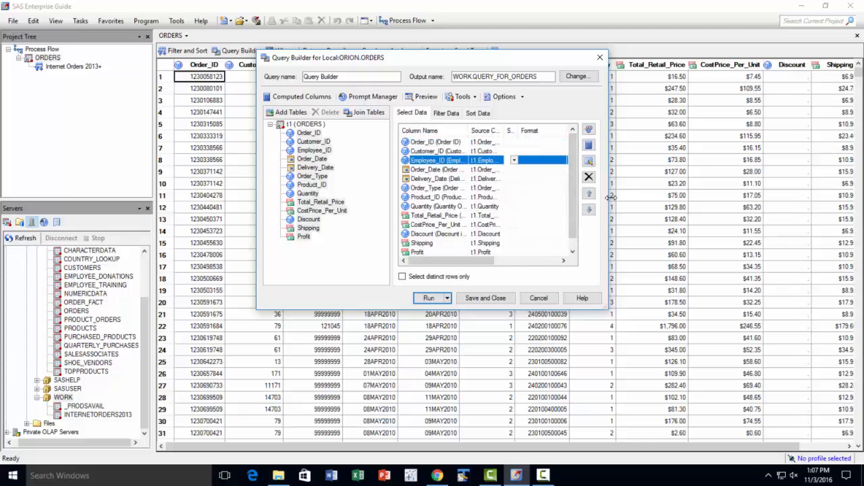
{"action": "left_click_drag", "start_coordinate": [608, 202], "coordinate": [775, 212]}
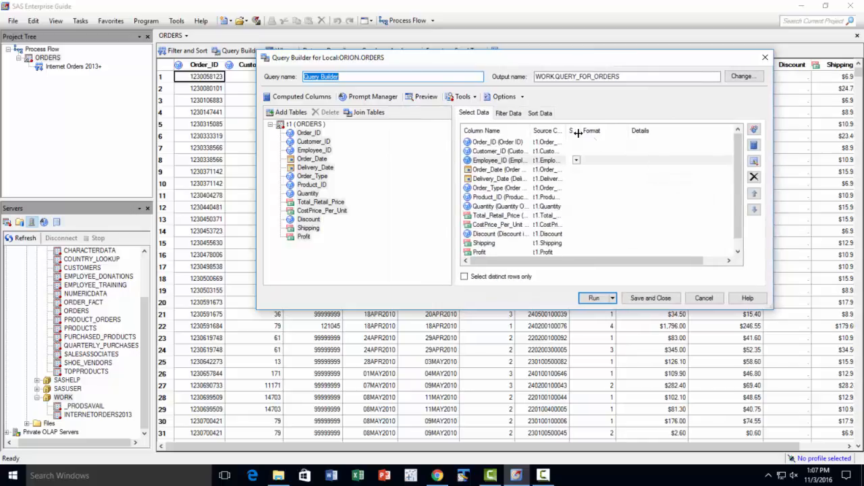
{"action": "left_click", "coordinate": [500, 160]}
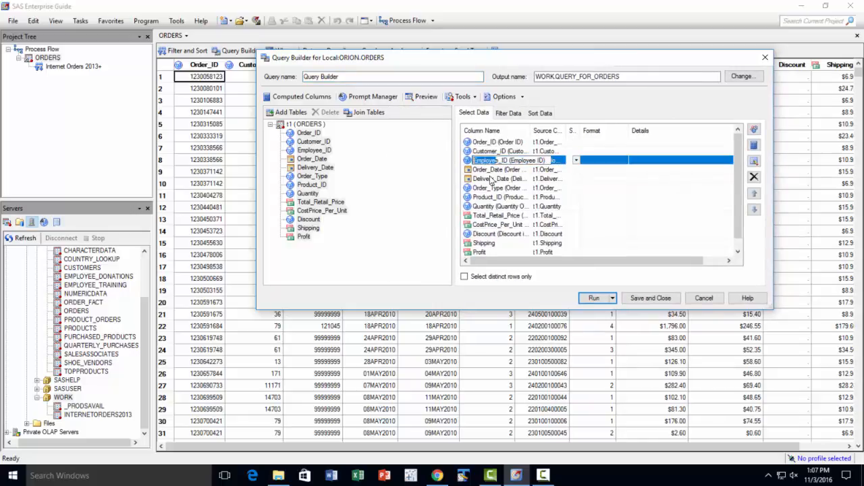
{"action": "left_click", "coordinate": [469, 162]}
{"action": "left_click_drag", "start_coordinate": [469, 162], "coordinate": [495, 169]}
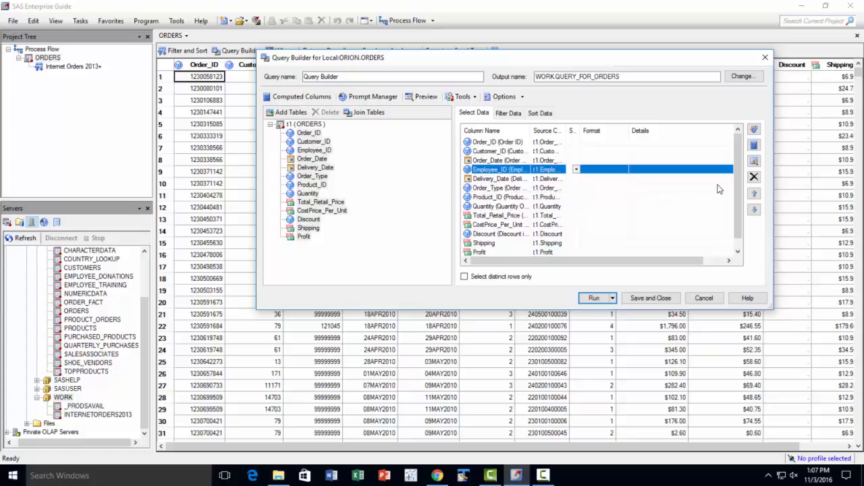
{"action": "left_click", "coordinate": [755, 176]}
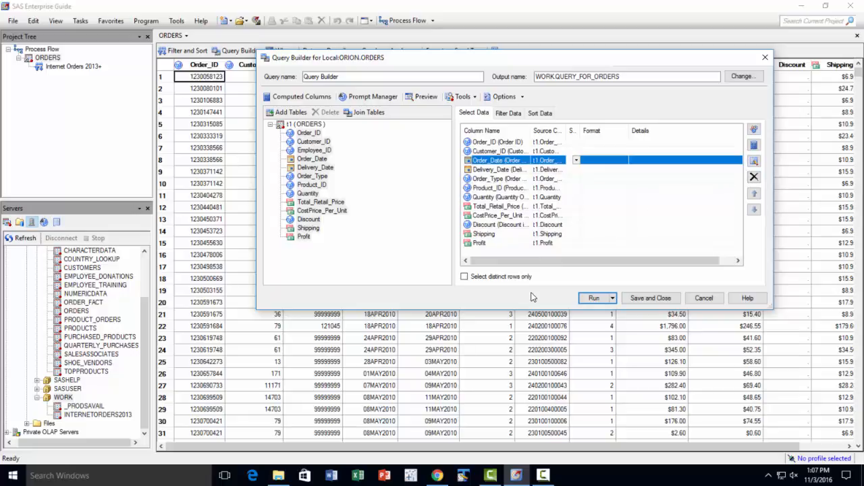
Start a new basic filter in the query on the selected Order_Date column
{"action": "left_click", "coordinate": [510, 113]}
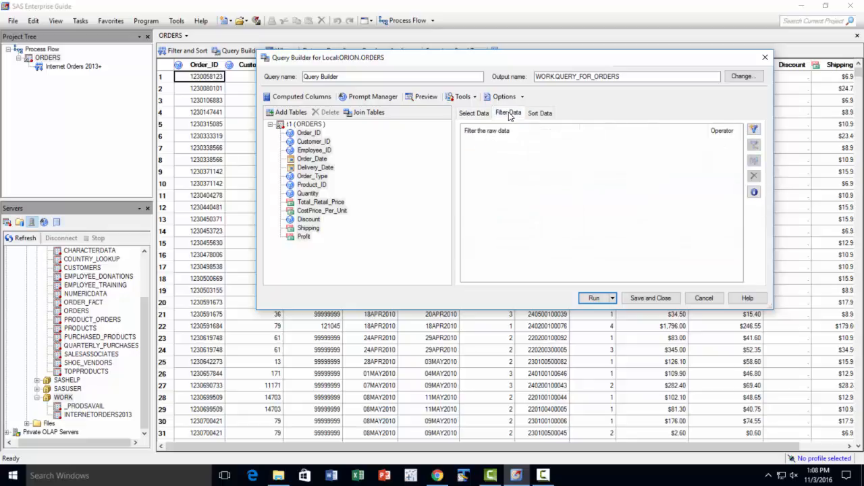
{"action": "left_click", "coordinate": [754, 129]}
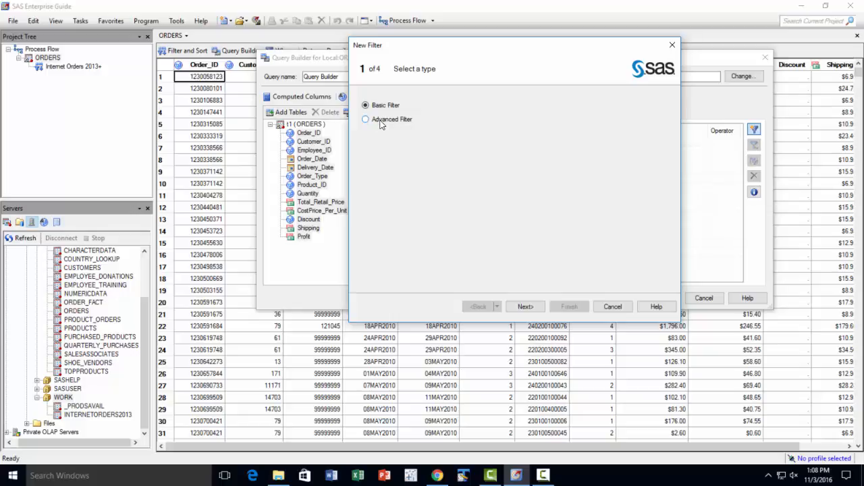
{"action": "left_click", "coordinate": [380, 121]}
{"action": "left_click", "coordinate": [377, 109]}
{"action": "left_click", "coordinate": [525, 306]}
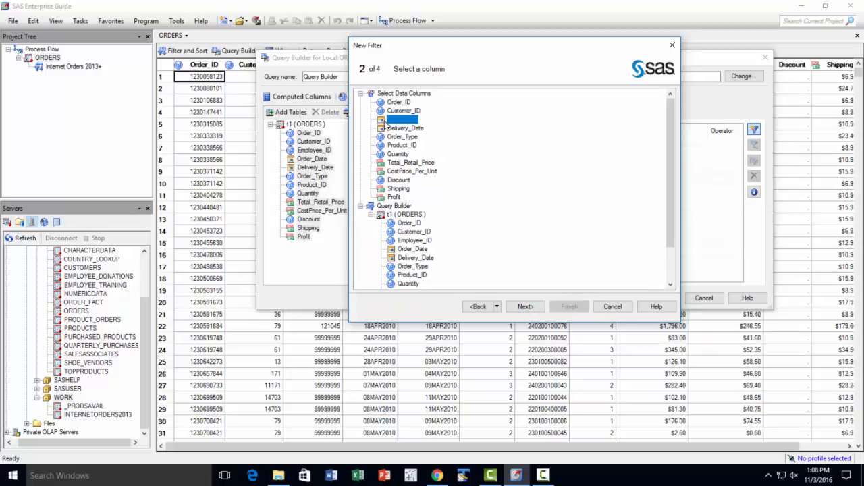
{"action": "left_click", "coordinate": [391, 120]}
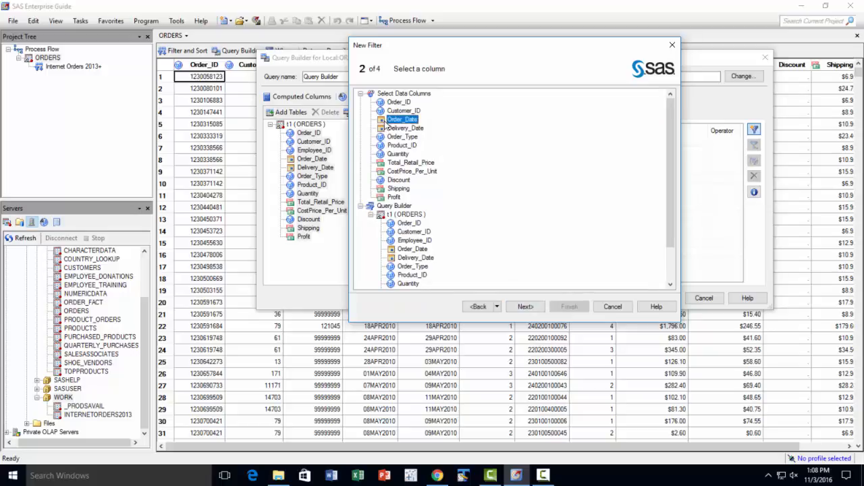
{"action": "left_click", "coordinate": [531, 308]}
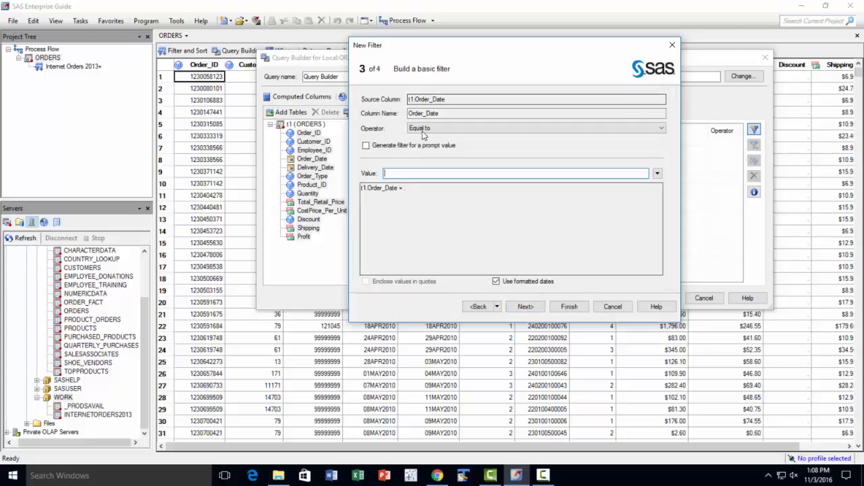
Set the Order_Date filter to Greater than or equal to with the value "01JAN2013"d, and finish it
{"action": "left_click", "coordinate": [444, 129]}
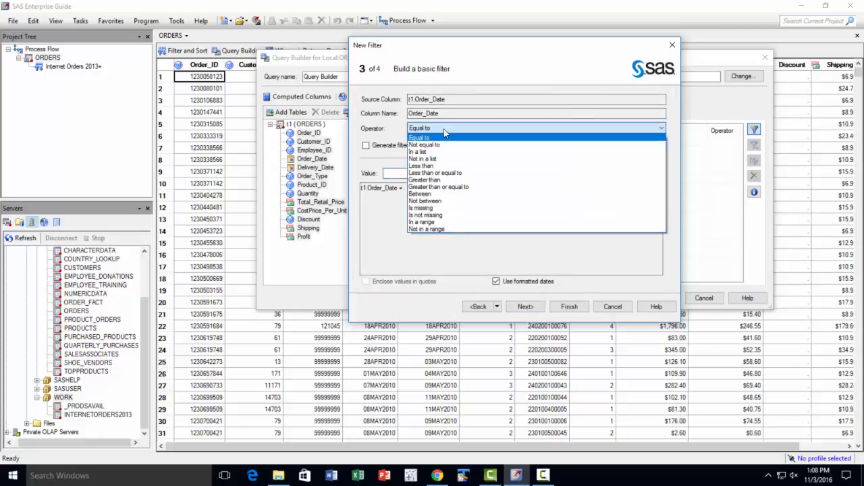
{"action": "left_click", "coordinate": [452, 187]}
{"action": "left_click", "coordinate": [409, 174]}
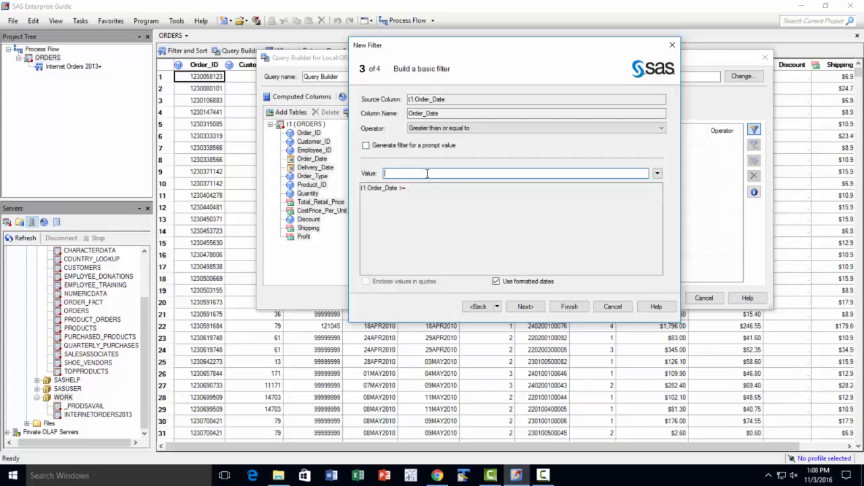
{"action": "type", "text": "'"}
{"action": "type", "text": "01JAN2"}
{"action": "type", "text": "01"}
{"action": "type", "text": "3\"d"}
{"action": "left_click", "coordinate": [526, 308]}
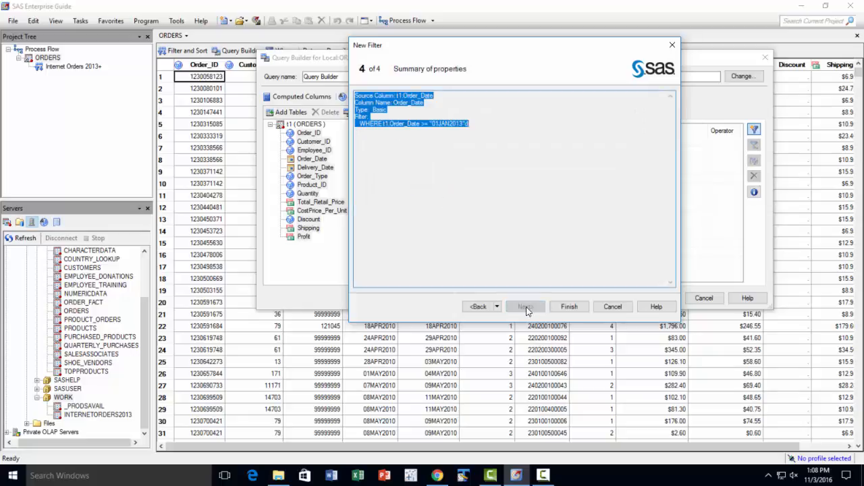
{"action": "left_click", "coordinate": [569, 307]}
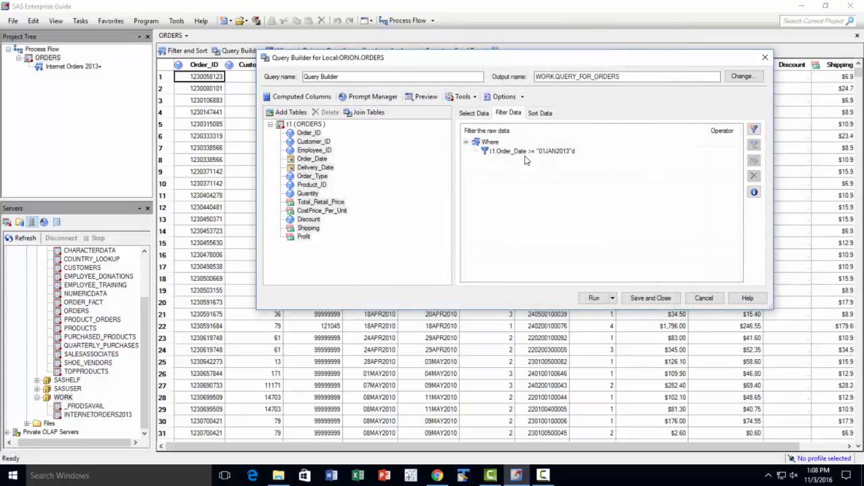
Add a second basic filter requiring Order_Type equal to 3, combined with the Order_Date filter by AND
{"action": "left_click", "coordinate": [754, 130]}
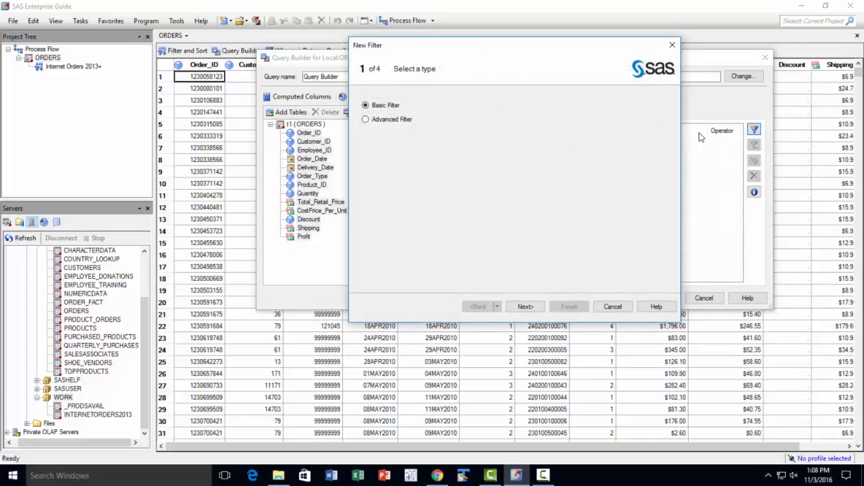
{"action": "left_click", "coordinate": [526, 307]}
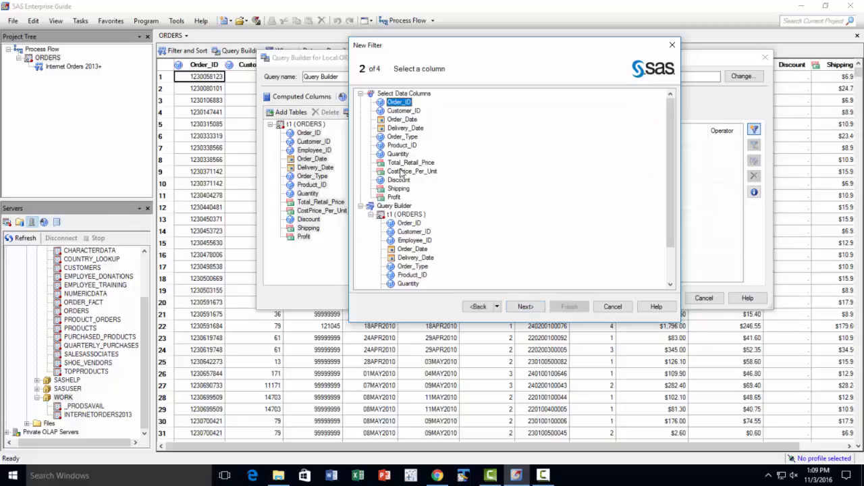
{"action": "left_click", "coordinate": [403, 136]}
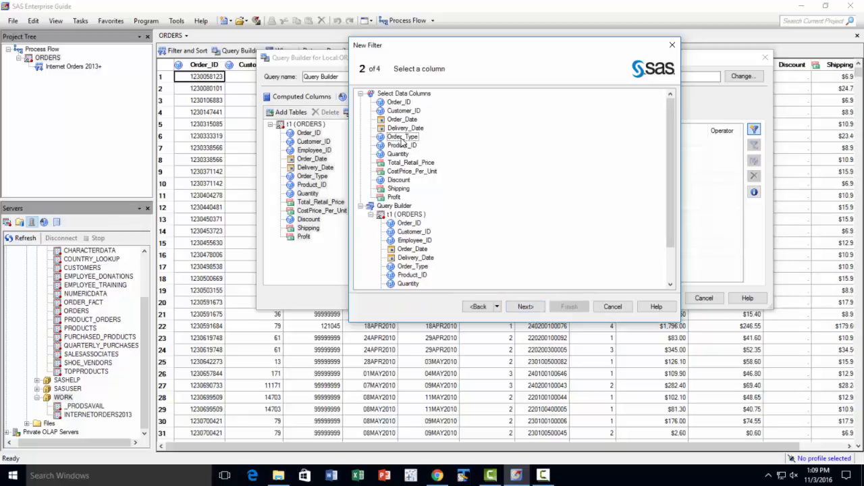
{"action": "left_click", "coordinate": [512, 310]}
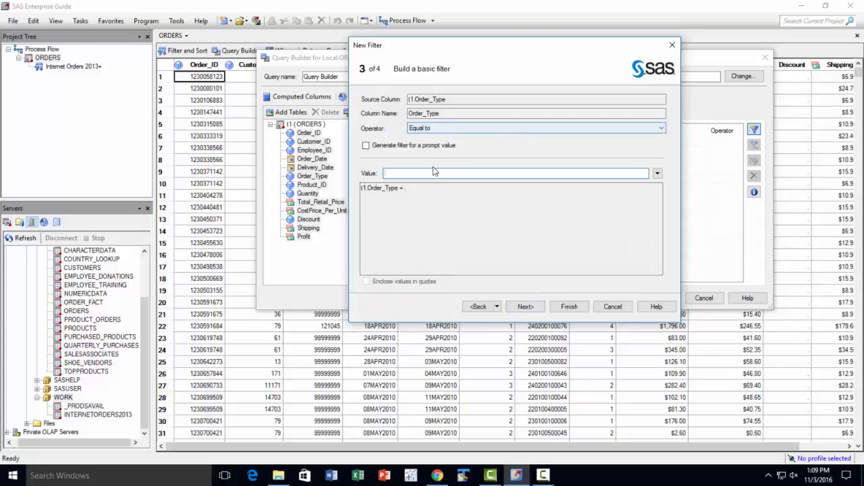
{"action": "left_click", "coordinate": [435, 172]}
{"action": "type", "text": "3"}
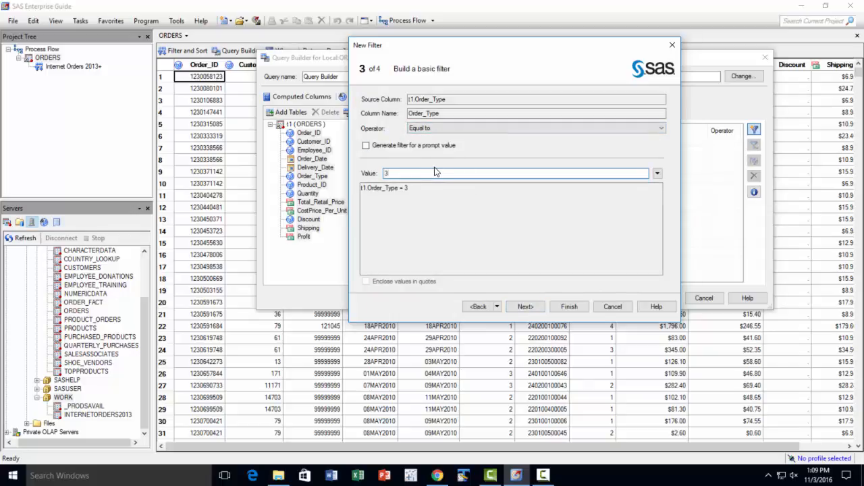
{"action": "left_click", "coordinate": [575, 308]}
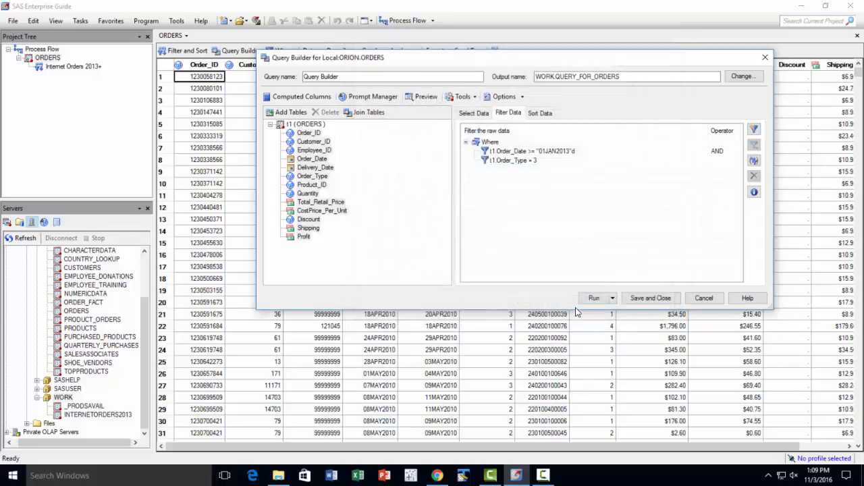
{"action": "left_click", "coordinate": [735, 152]}
{"action": "left_click", "coordinate": [736, 151]}
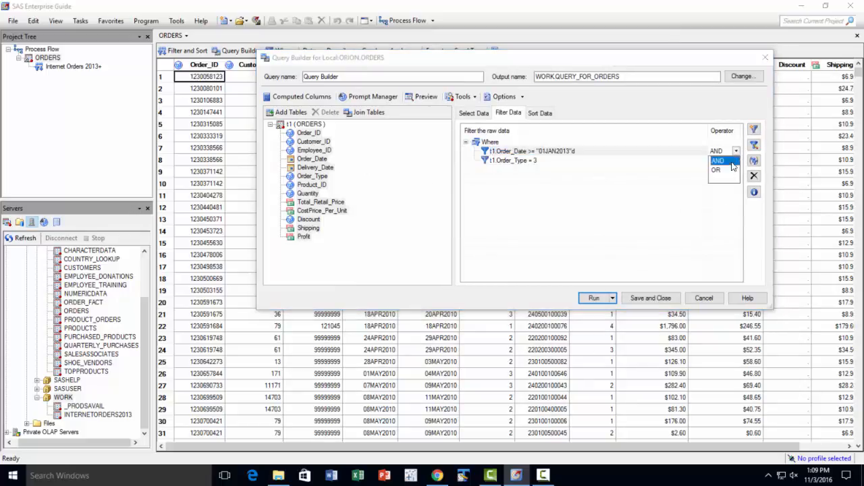
{"action": "left_click", "coordinate": [731, 162]}
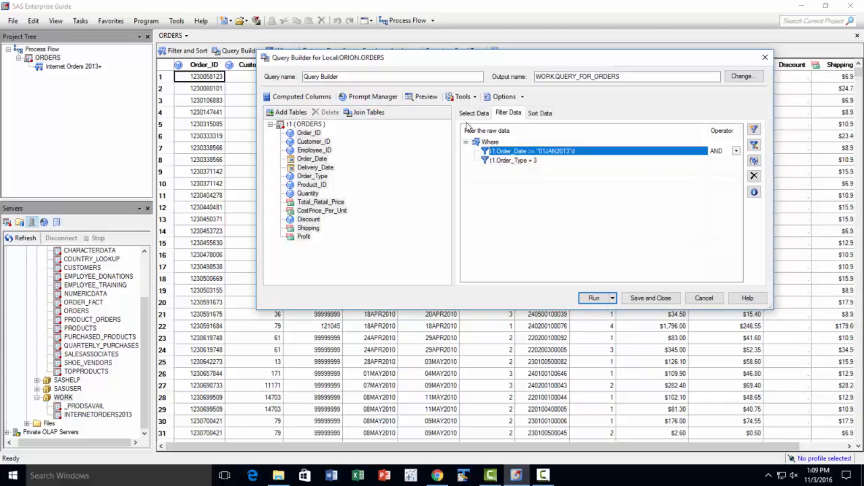
Sort the query's output by Order_Date in descending order
{"action": "left_click", "coordinate": [539, 114]}
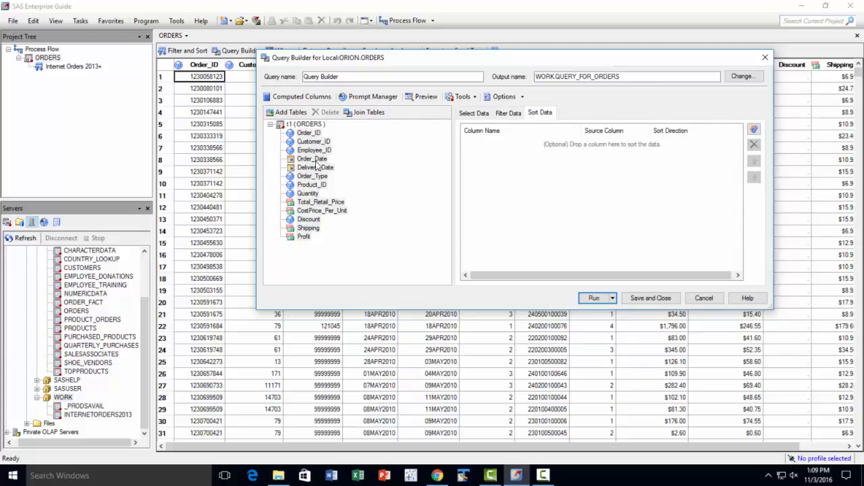
{"action": "left_click_drag", "start_coordinate": [312, 160], "coordinate": [511, 187]}
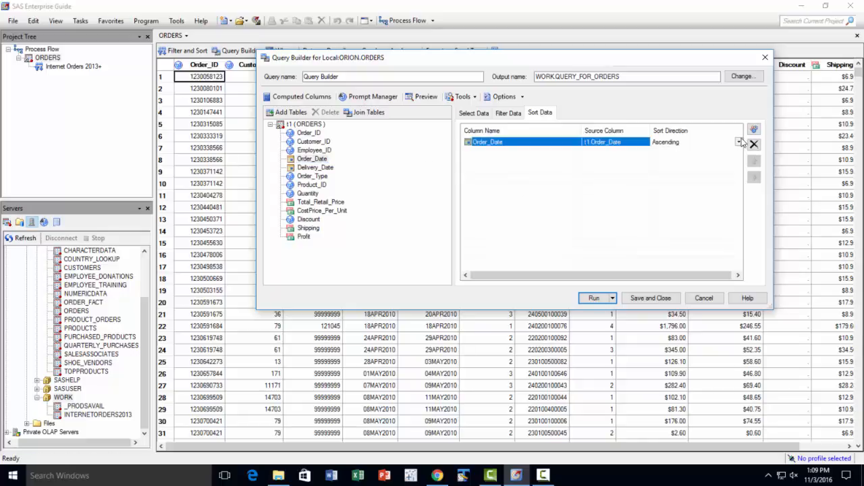
{"action": "left_click", "coordinate": [739, 143]}
{"action": "left_click", "coordinate": [675, 162]}
Rename the query as "Internet Orders 2013 Query" and run it
{"action": "left_click_drag", "start_coordinate": [348, 77], "coordinate": [233, 58]}
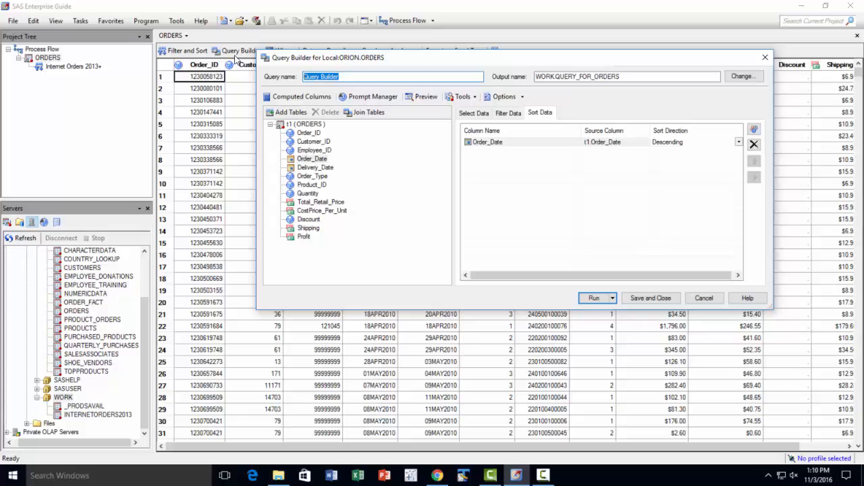
{"action": "key", "text": "End"}
{"action": "key", "text": "BackSpace"}
{"action": "key", "text": "BackSpace"}
{"action": "key", "text": "BackSpace"}
{"action": "key", "text": "BackSpace"}
{"action": "key", "text": "BackSpace"}
{"action": "key", "text": "BackSpace"}
{"action": "key", "text": "BackSpace"}
{"action": "key", "text": "BackSpace"}
{"action": "key", "text": "Home"}
{"action": "type", "text": "Internet Orders 2013"}
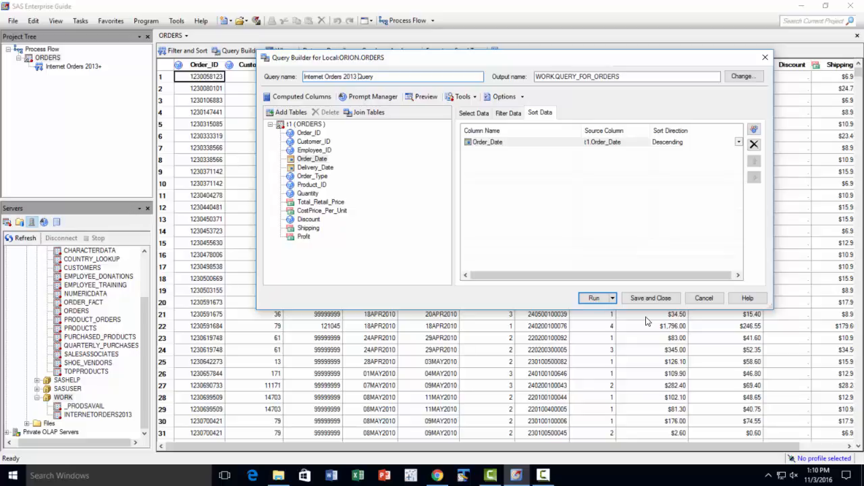
{"action": "left_click", "coordinate": [594, 299]}
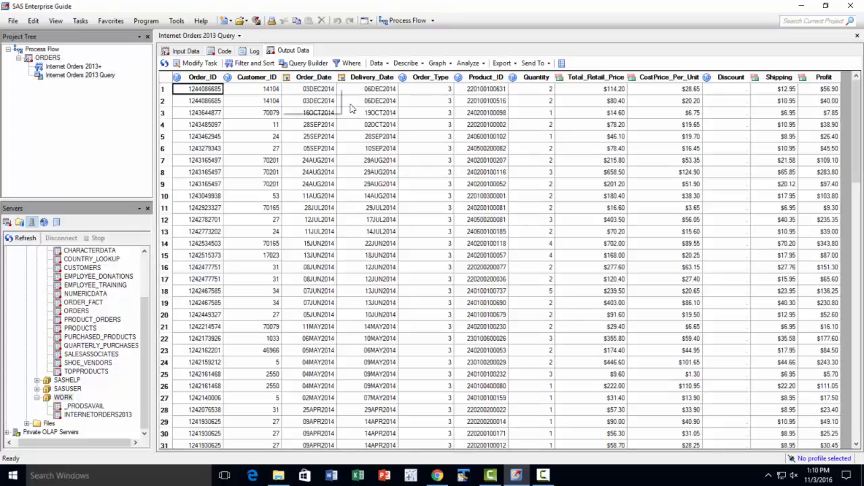